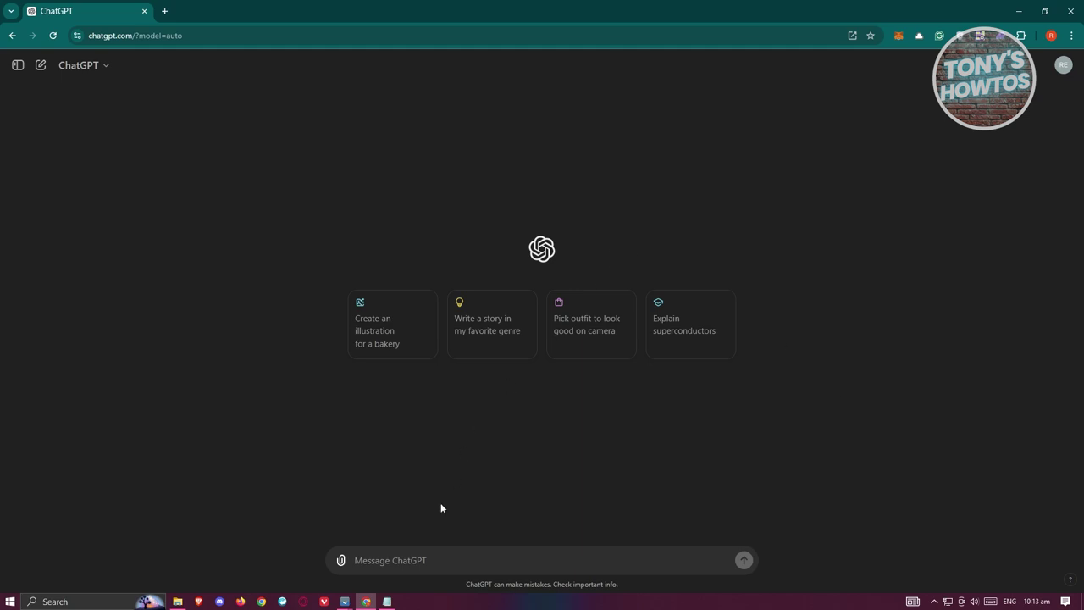
# Bring the Notepad prompt draft forward and highlight the opening request and $500 budget bullet
pyautogui.click(391, 603)
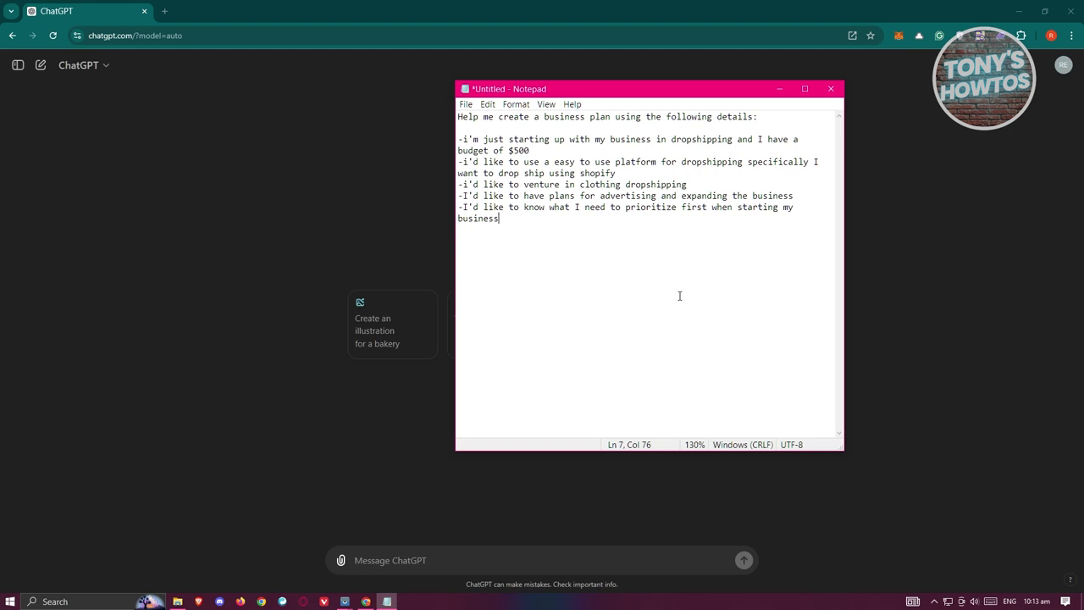
pyautogui.click(765, 118)
pyautogui.moveTo(764, 118); pyautogui.dragTo(438, 103)
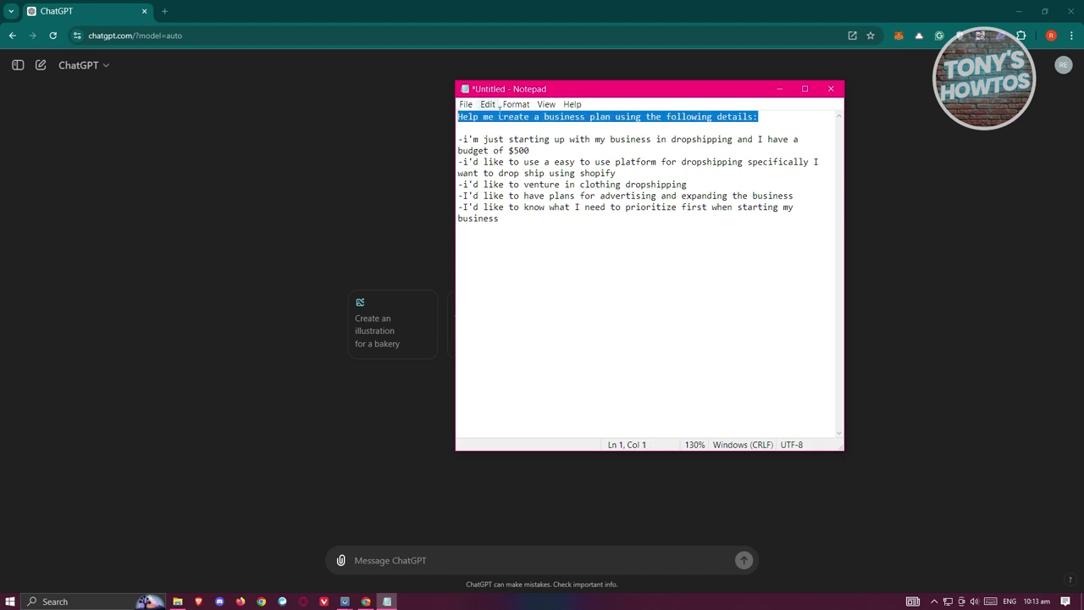
pyautogui.click(745, 127)
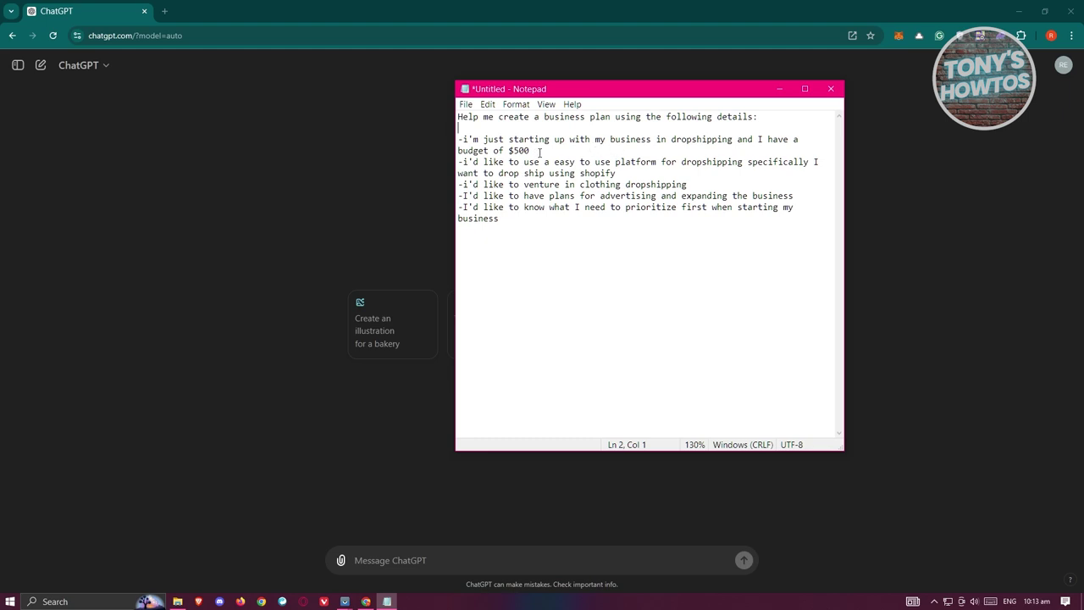
pyautogui.moveTo(539, 152); pyautogui.dragTo(463, 140)
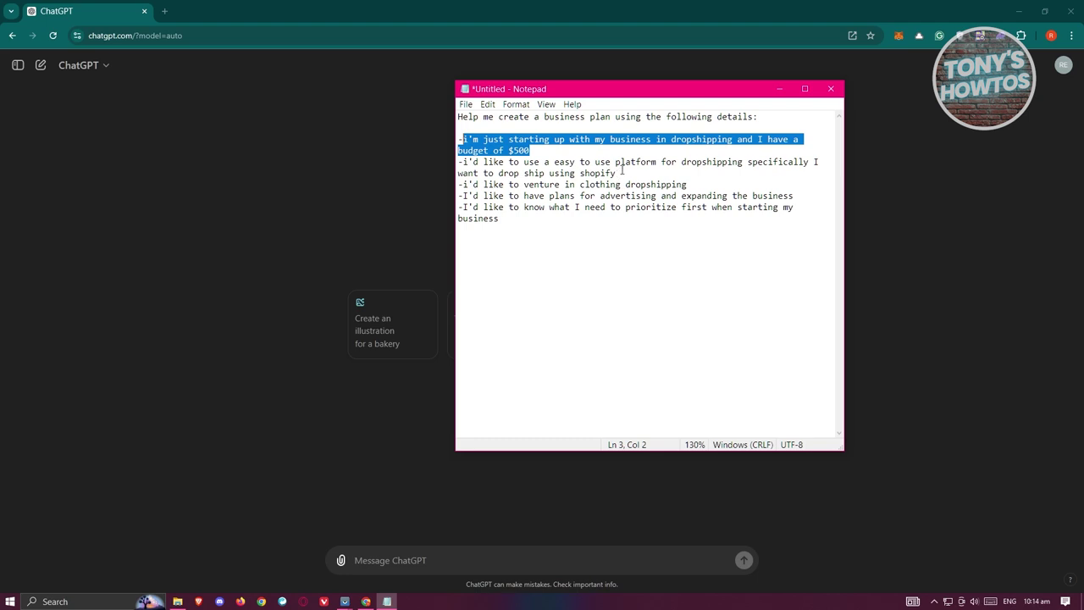
pyautogui.moveTo(641, 174); pyautogui.dragTo(462, 162)
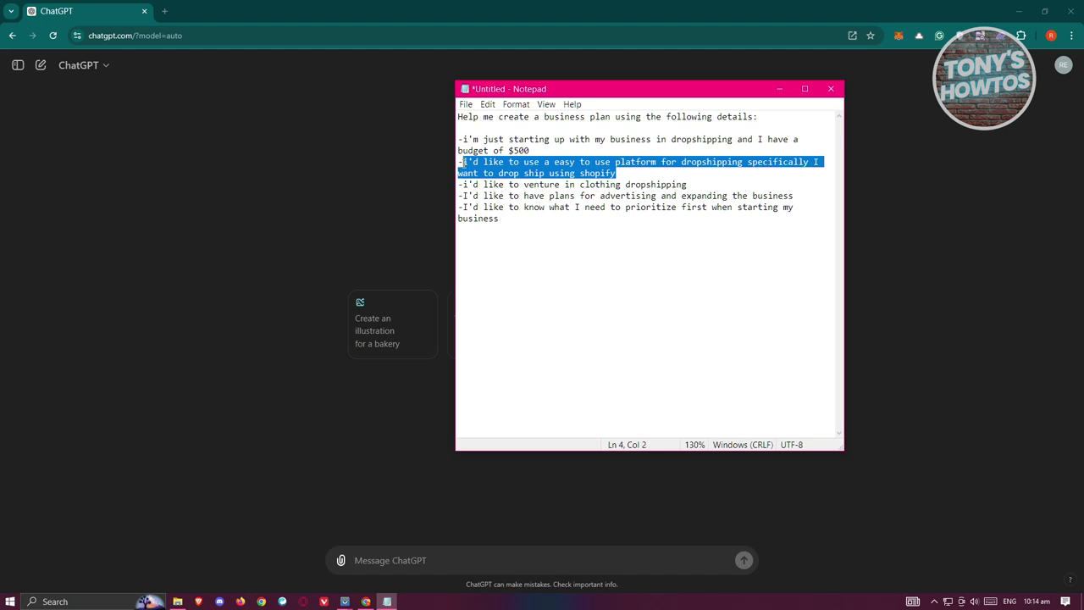
pyautogui.click(627, 171)
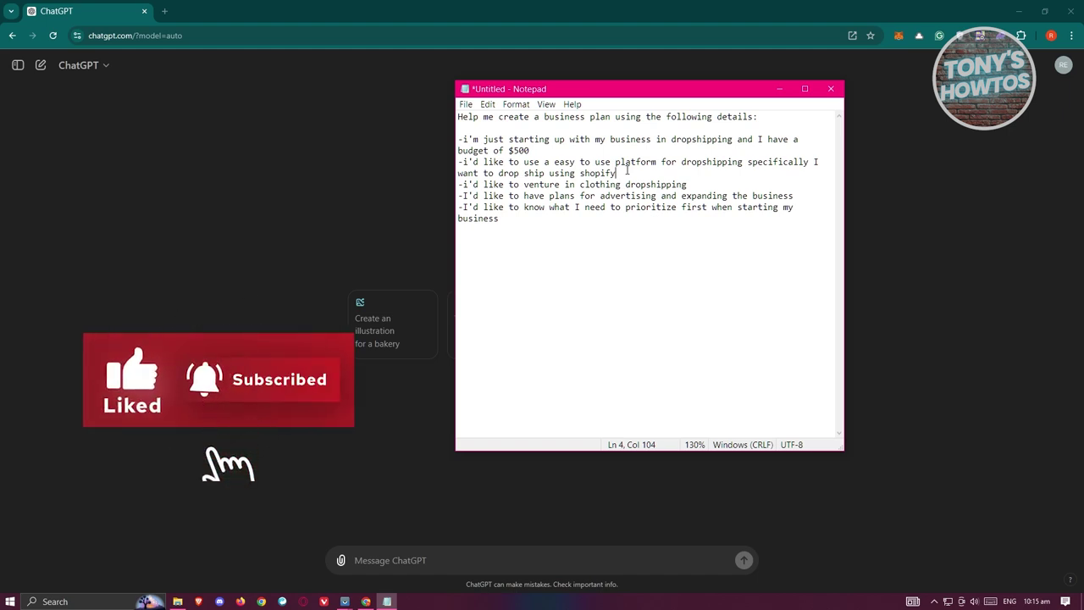
# Paste the whole Notepad business-plan prompt into ChatGPT, send it, and dismiss the memory notice
pyautogui.click(542, 230)
pyautogui.hotkey('ctrl', 'a')
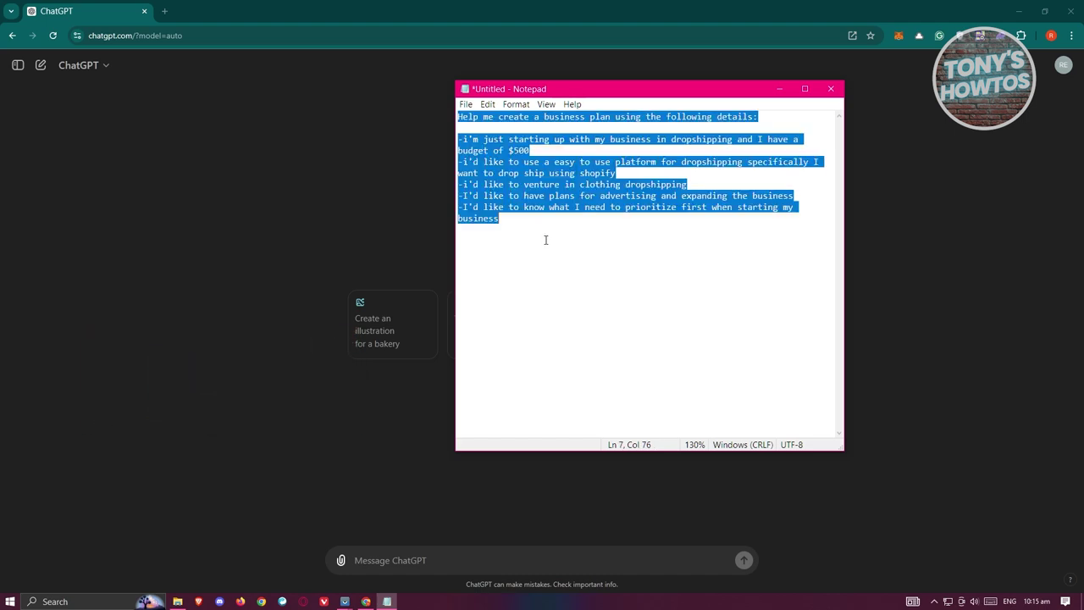
pyautogui.click(385, 477)
pyautogui.click(441, 555)
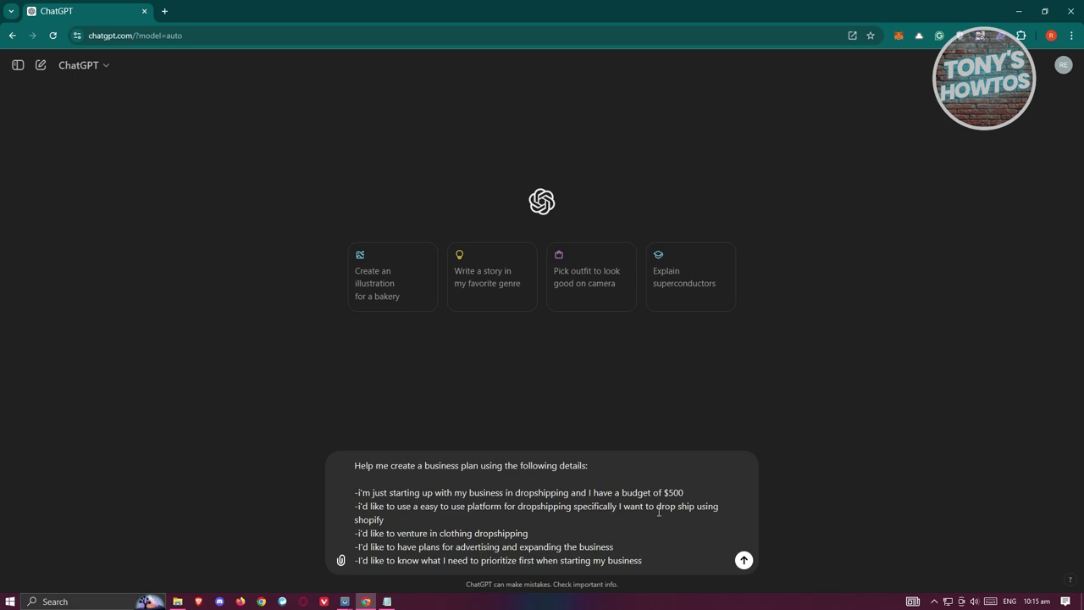
pyautogui.click(743, 561)
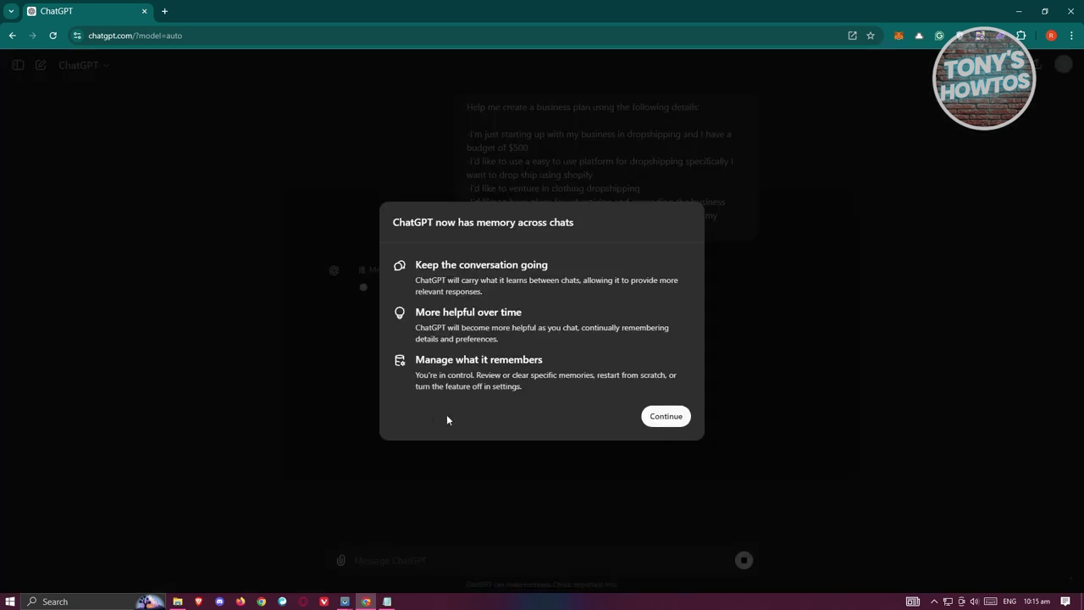
pyautogui.click(664, 416)
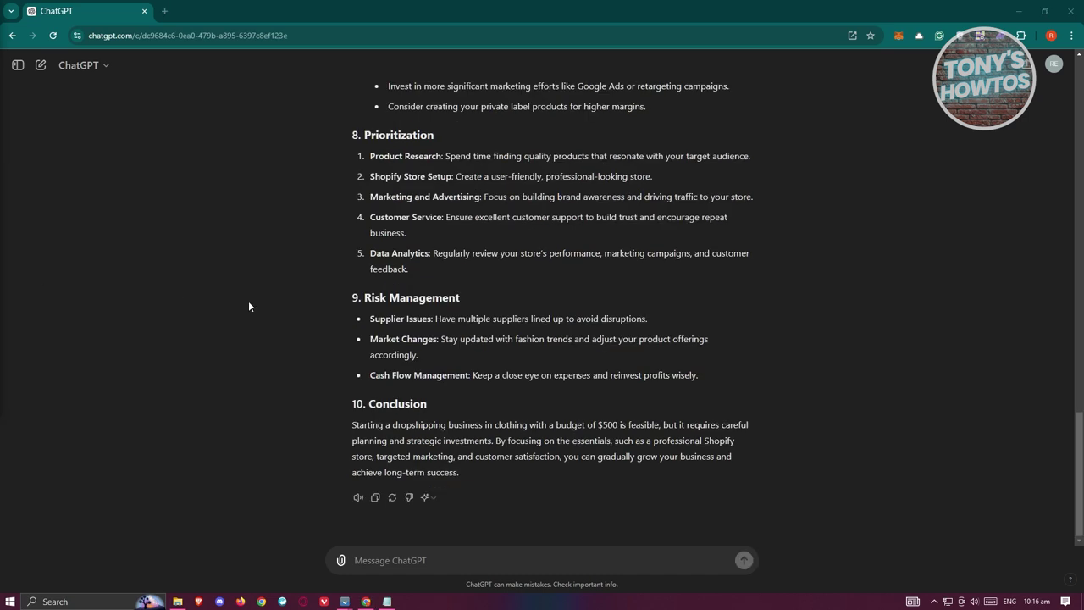
pyautogui.scroll(15, 473, 308)
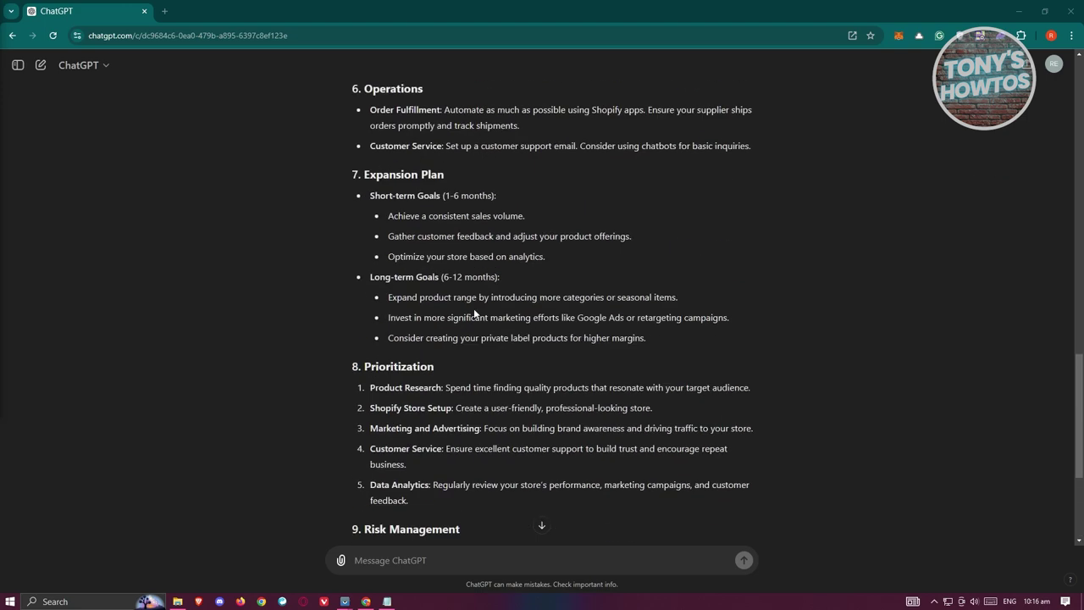
pyautogui.scroll(8, 610, 337)
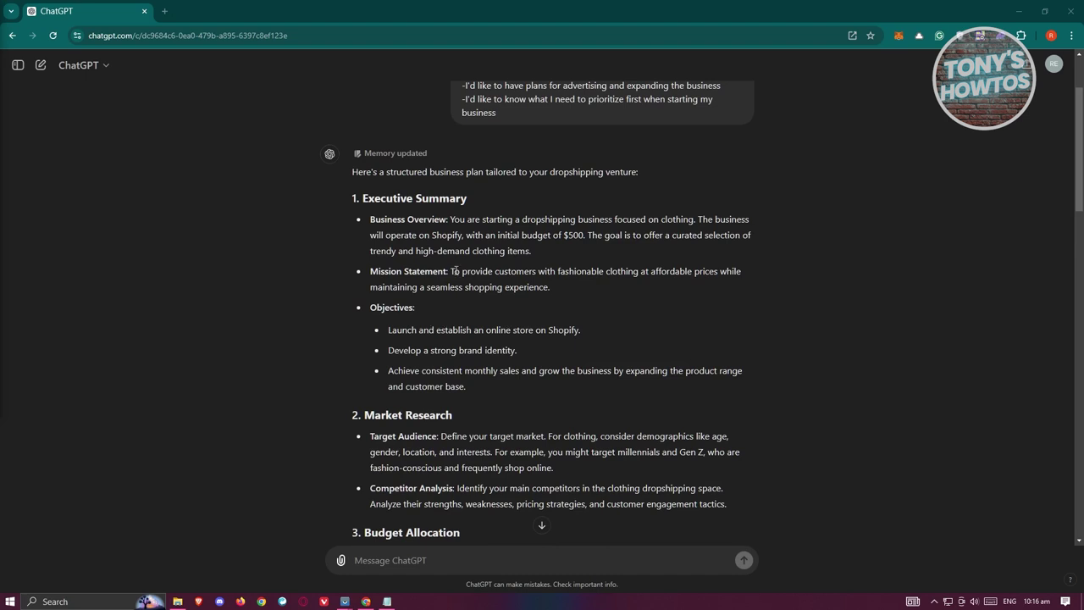
pyautogui.scroll(-2, 660, 375)
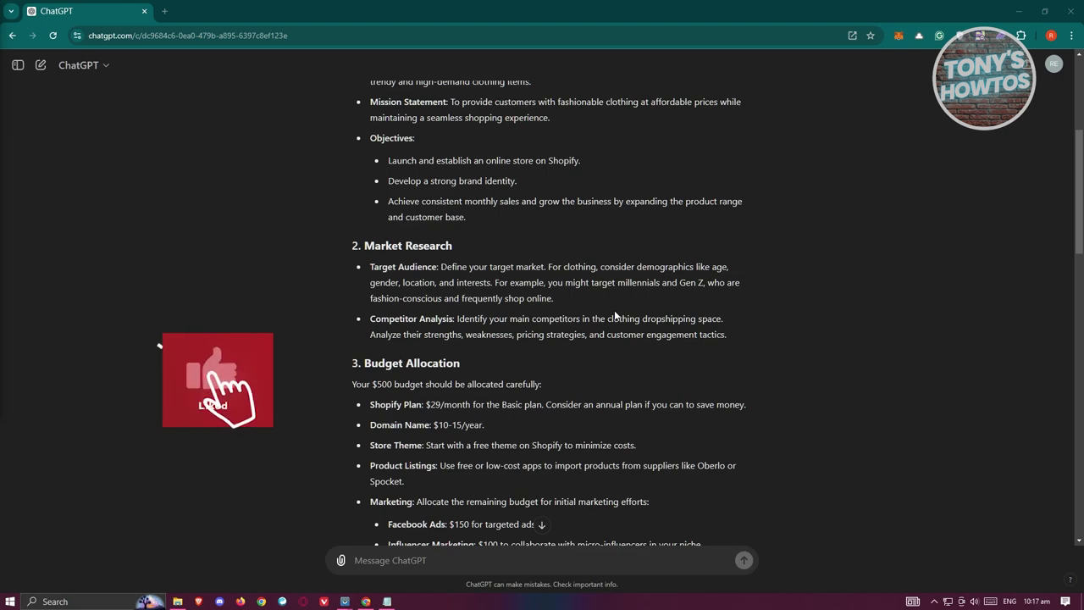
pyautogui.scroll(-2, 616, 308)
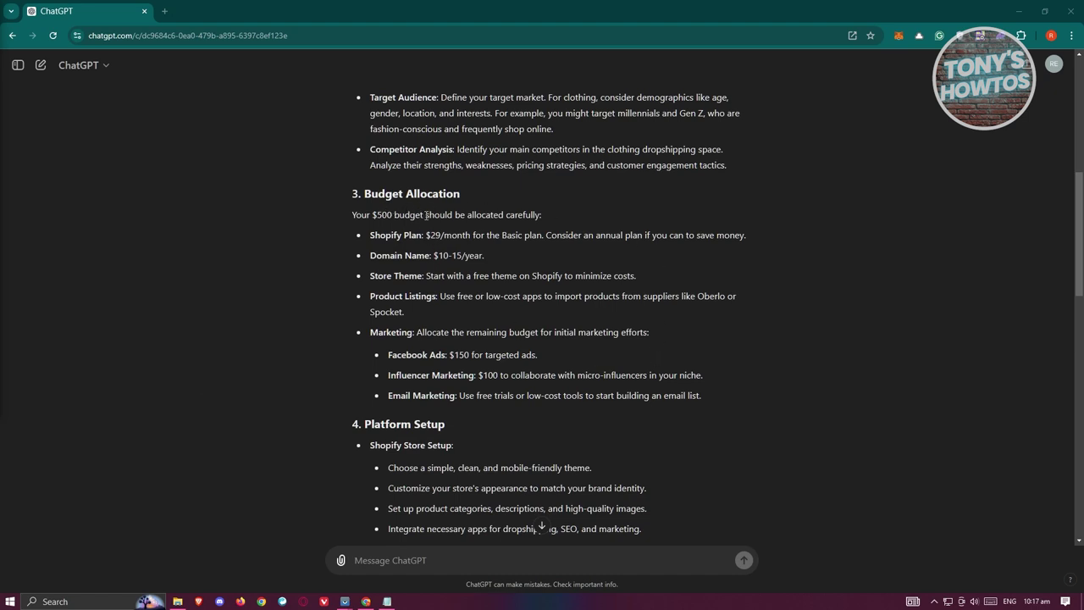
pyautogui.moveTo(372, 235); pyautogui.dragTo(595, 256)
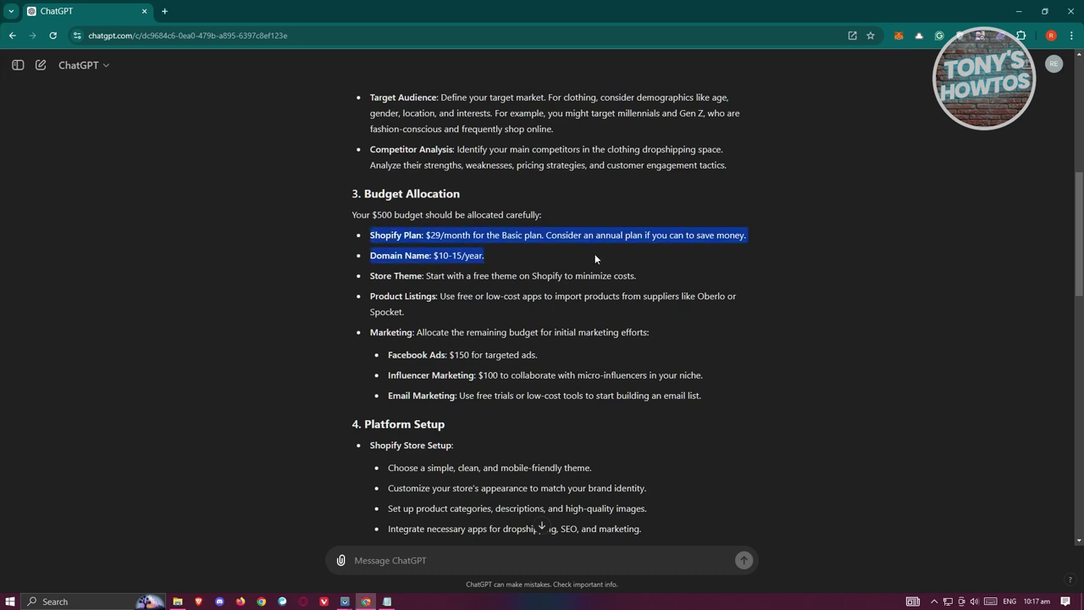
pyautogui.click(561, 254)
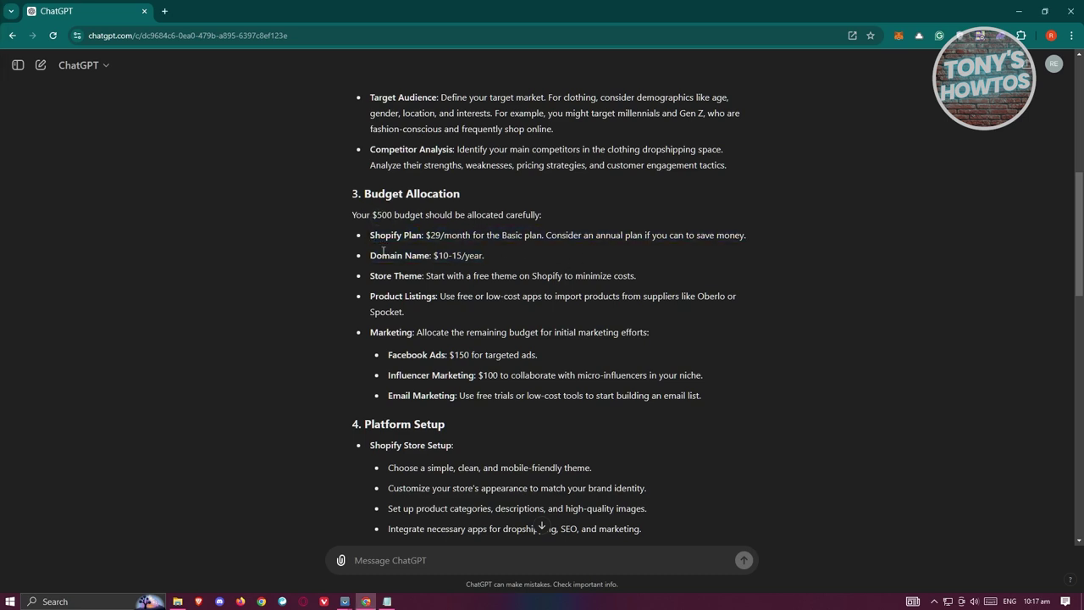
pyautogui.moveTo(382, 255); pyautogui.dragTo(442, 256)
pyautogui.scroll(-1, 517, 263)
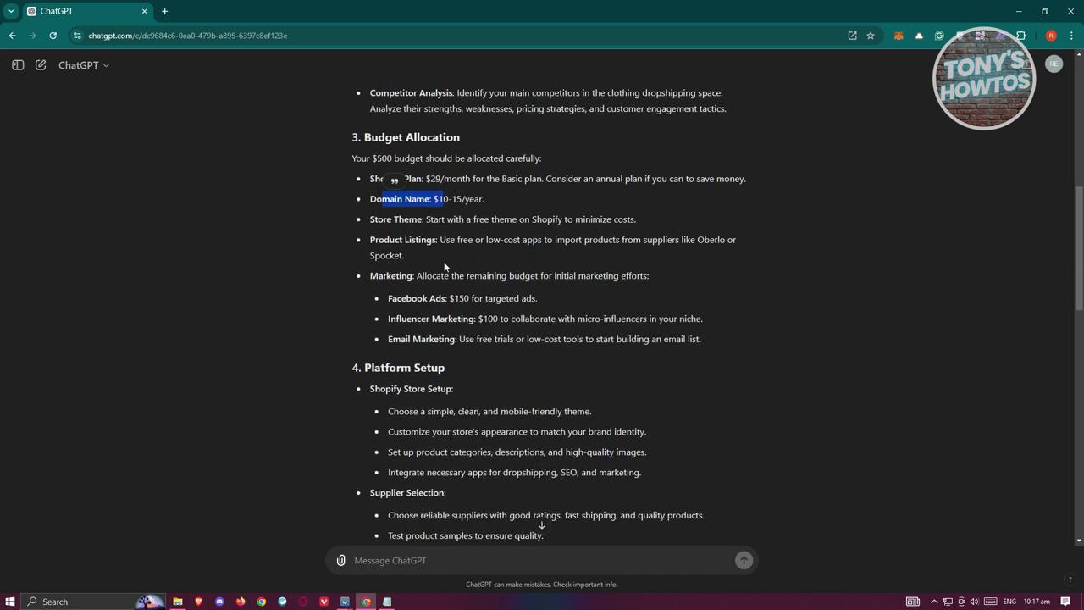
pyautogui.scroll(-1, 469, 307)
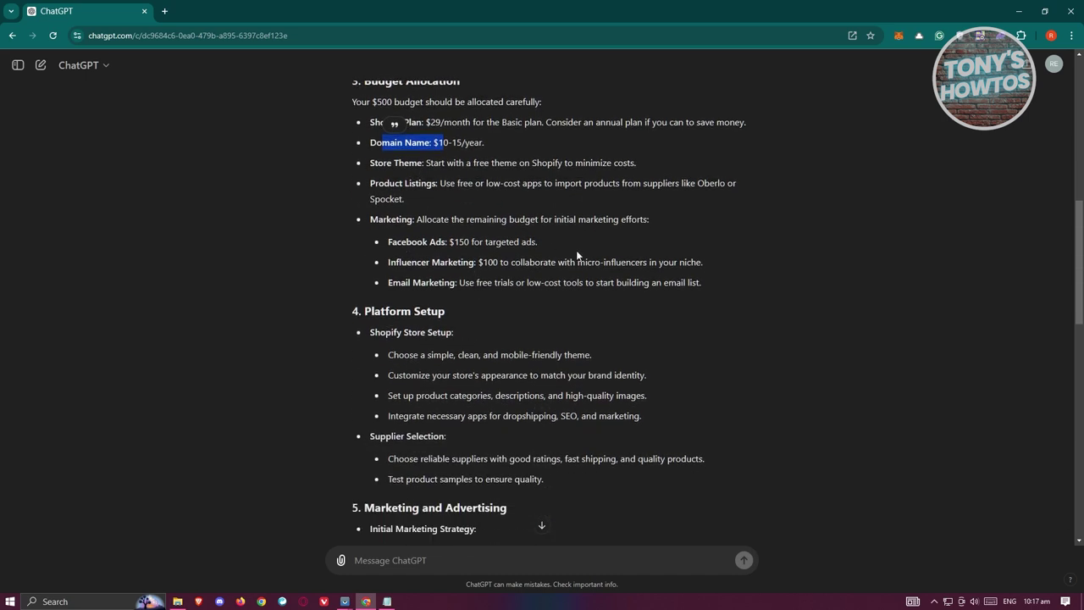
pyautogui.scroll(-1, 475, 339)
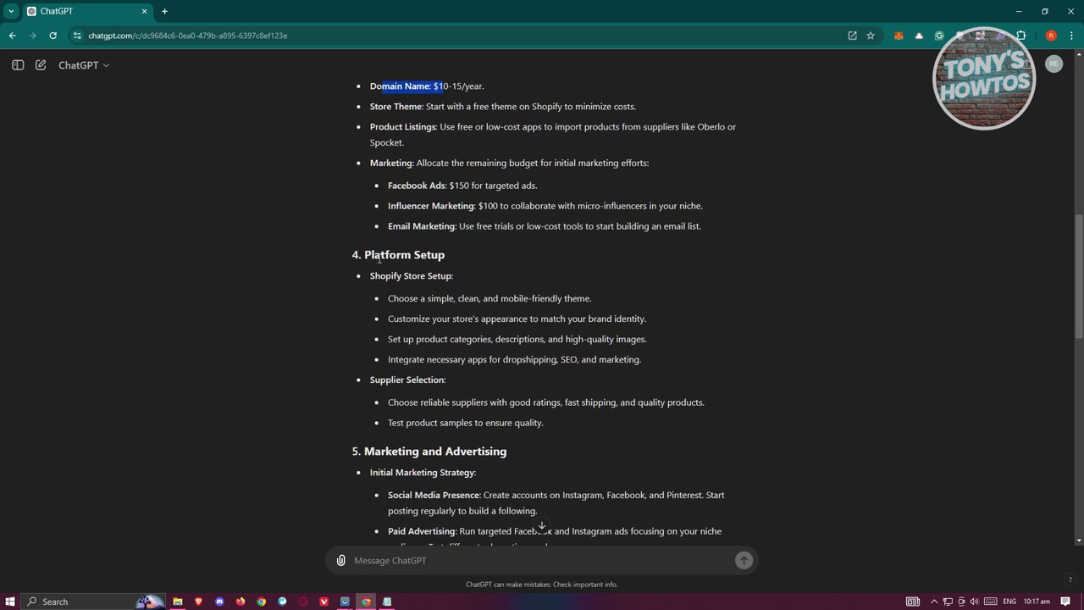
pyautogui.click(482, 268)
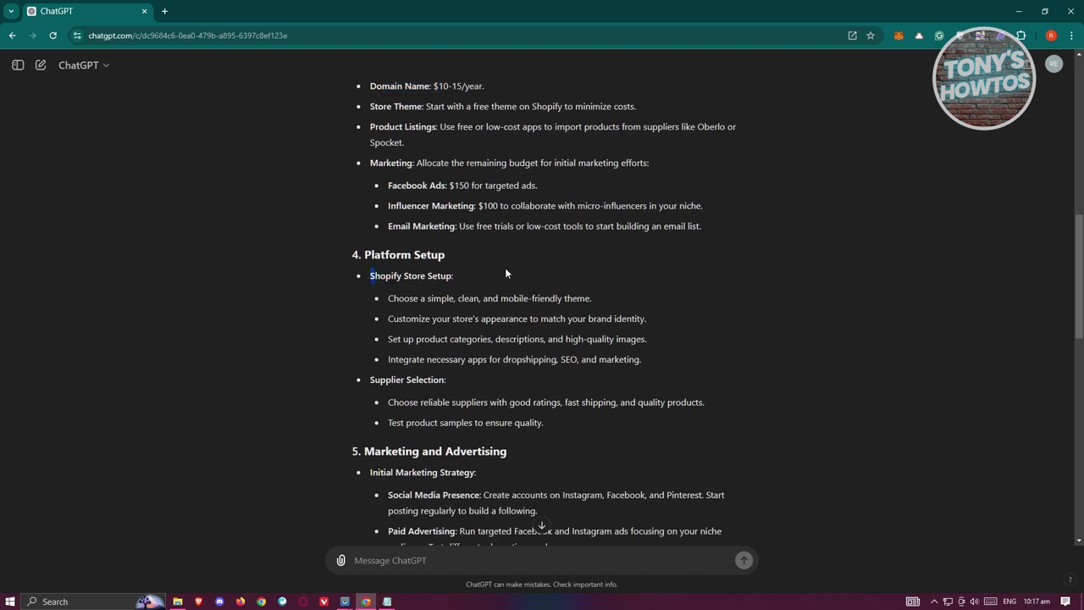
pyautogui.scroll(-4, 497, 272)
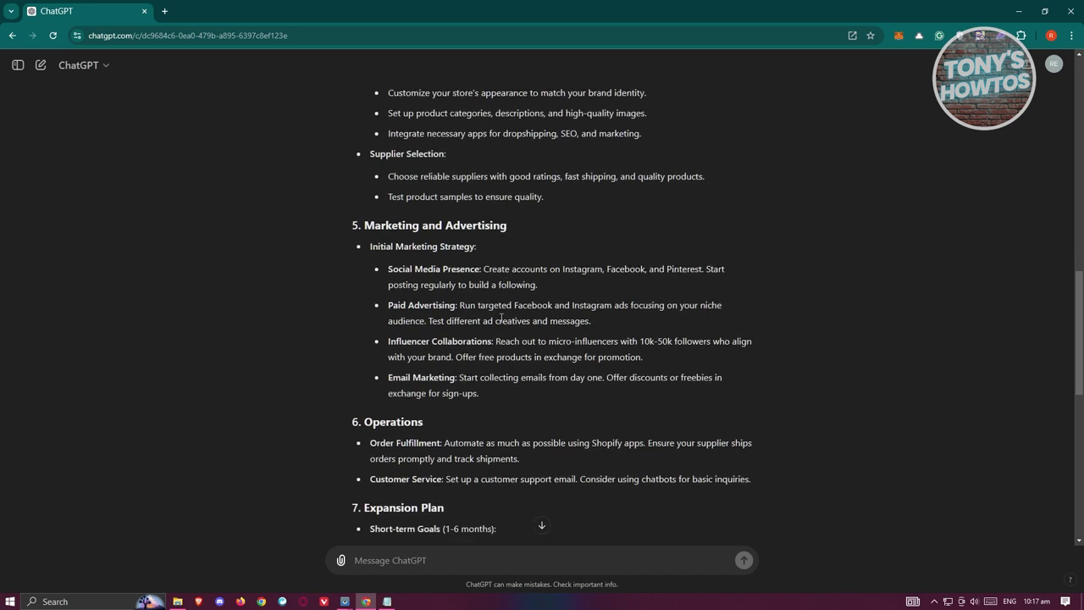
pyautogui.moveTo(374, 225); pyautogui.dragTo(562, 229)
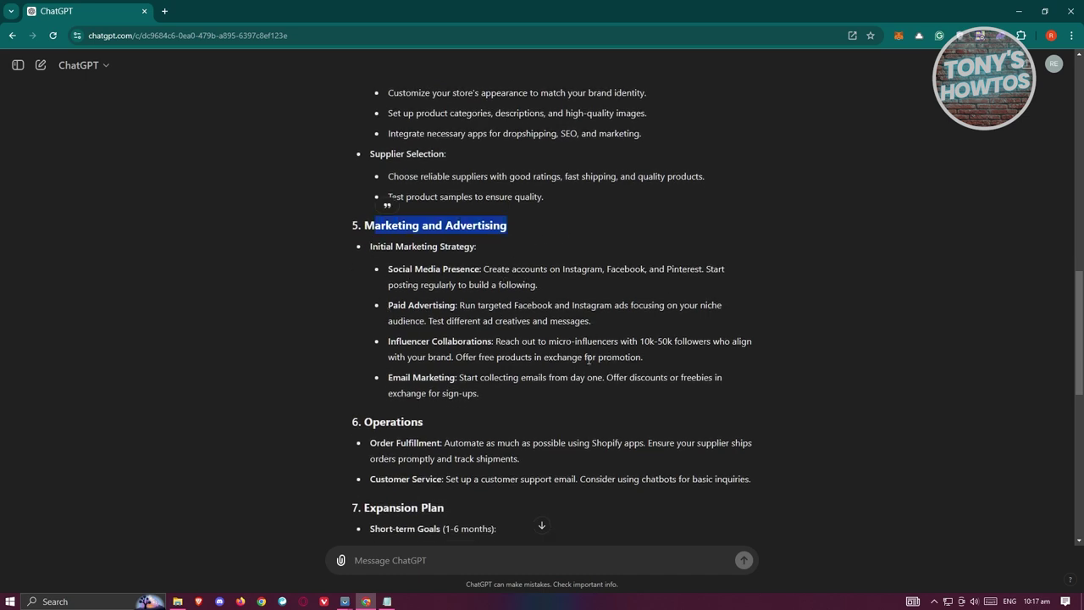
pyautogui.scroll(-2, 543, 293)
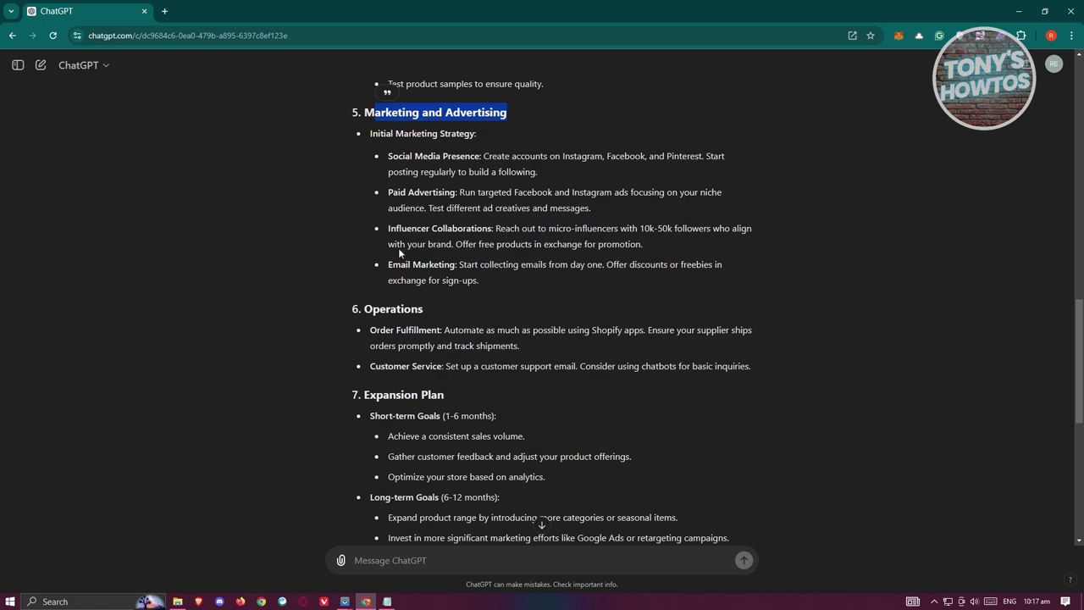
pyautogui.scroll(-3, 522, 333)
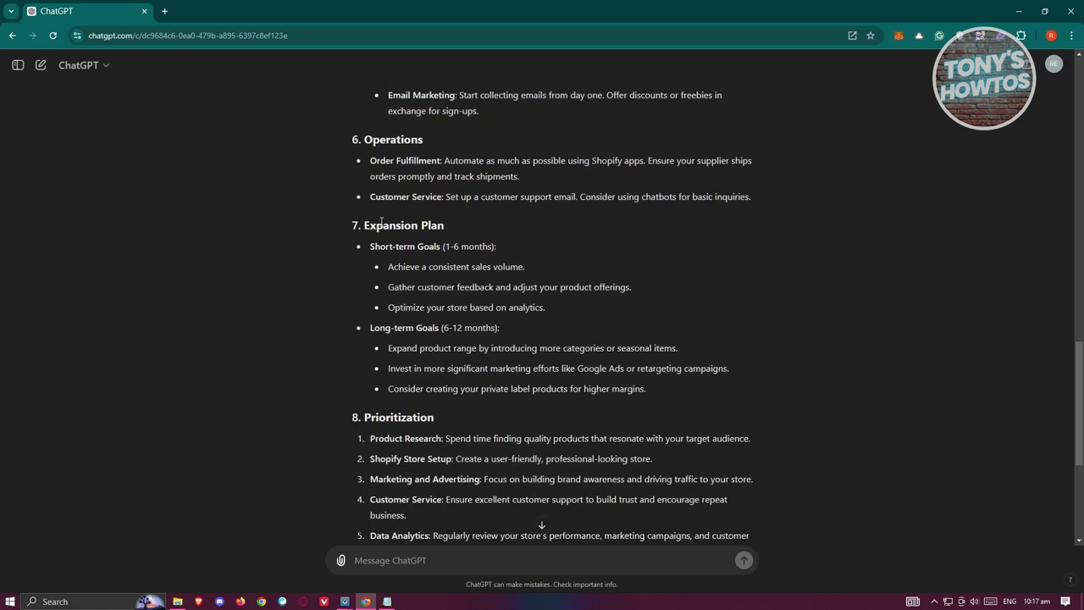
pyautogui.moveTo(382, 225); pyautogui.dragTo(503, 225)
pyautogui.scroll(-3, 568, 324)
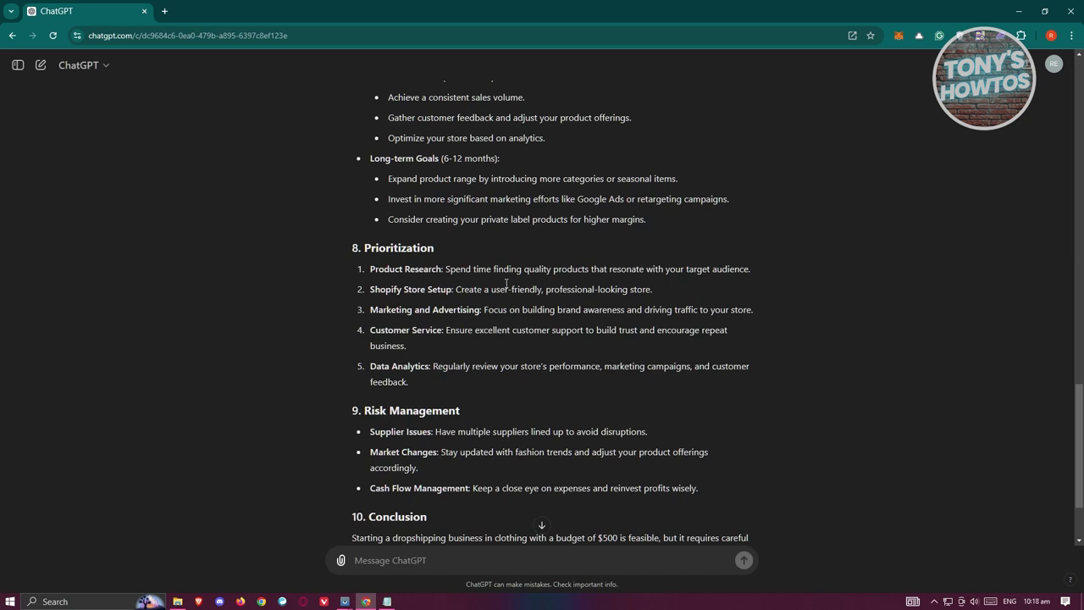
pyautogui.scroll(-2, 518, 356)
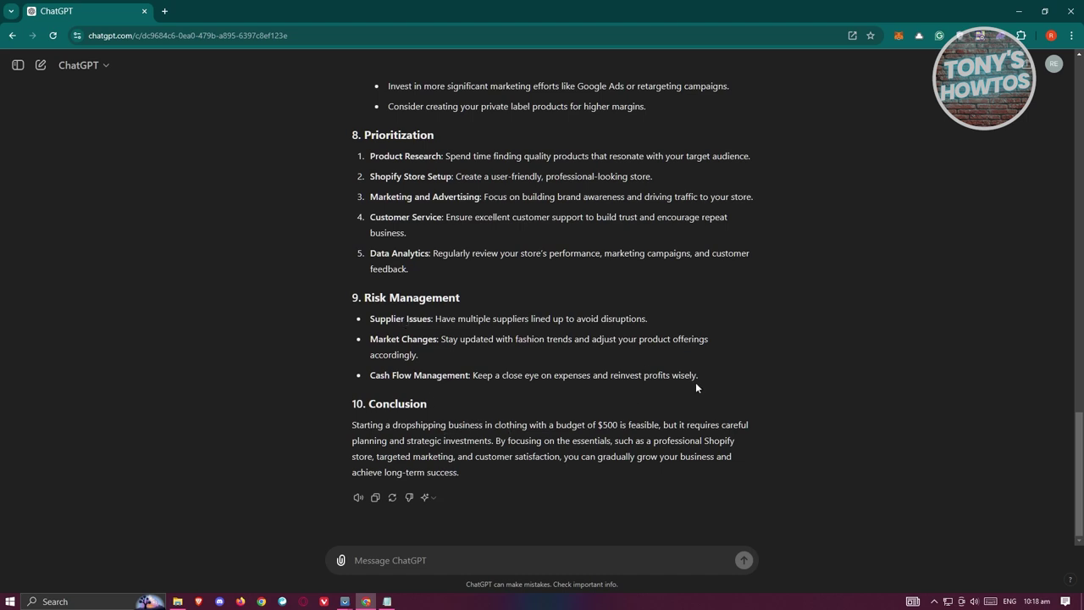
pyautogui.scroll(5, 723, 396)
pyautogui.scroll(4, 756, 403)
pyautogui.scroll(10, 640, 346)
pyautogui.scroll(-2, 651, 356)
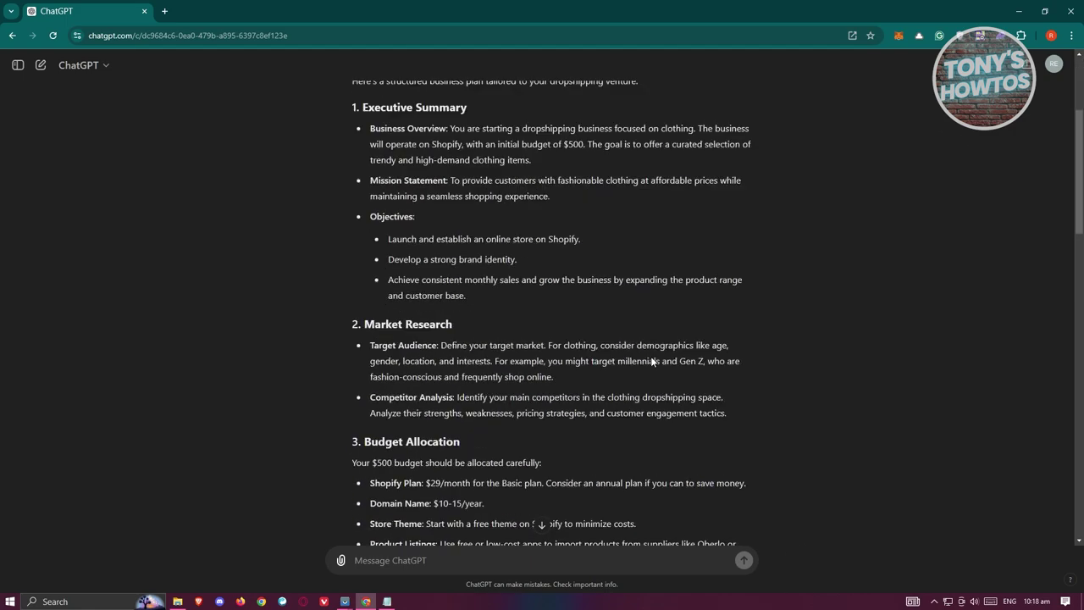
pyautogui.scroll(-16, 652, 361)
pyautogui.scroll(9, 651, 370)
pyautogui.scroll(10, 653, 421)
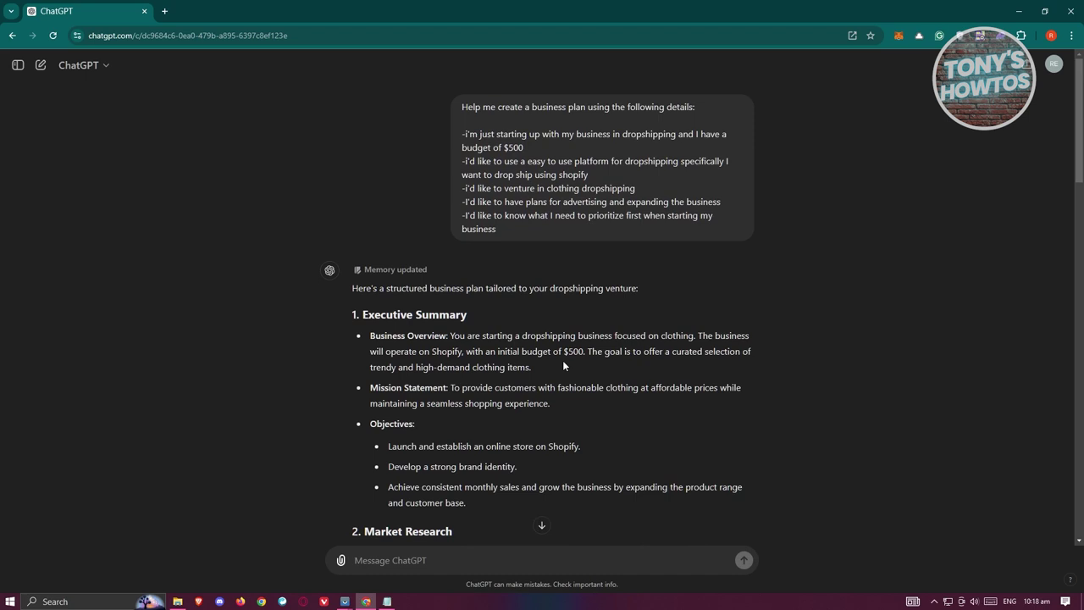
pyautogui.moveTo(407, 273)
pyautogui.scroll(-10, 613, 421)
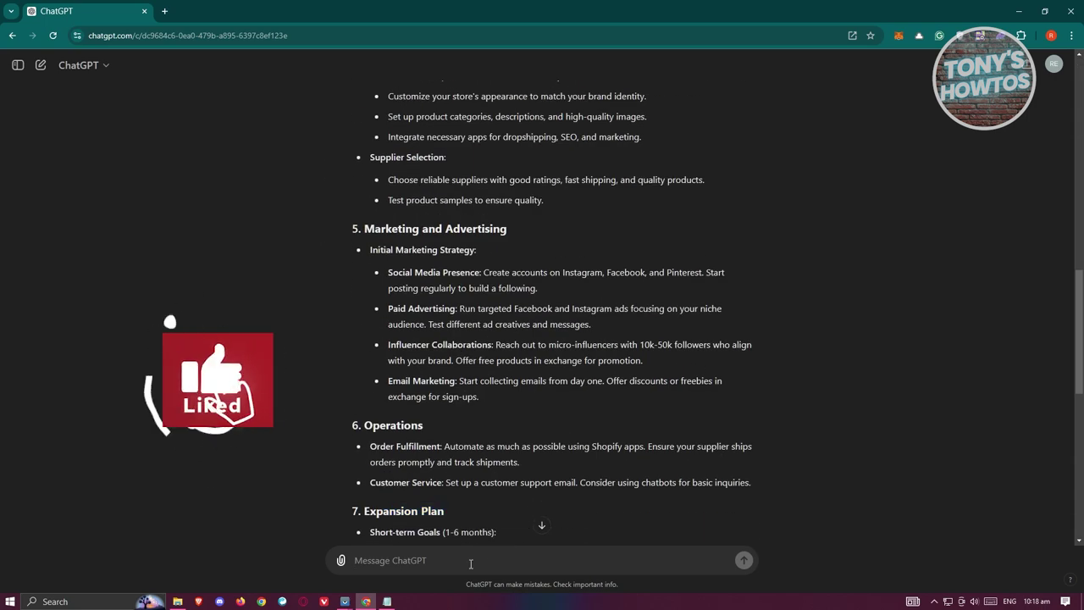
pyautogui.write('i wan')
pyautogui.write('t to')
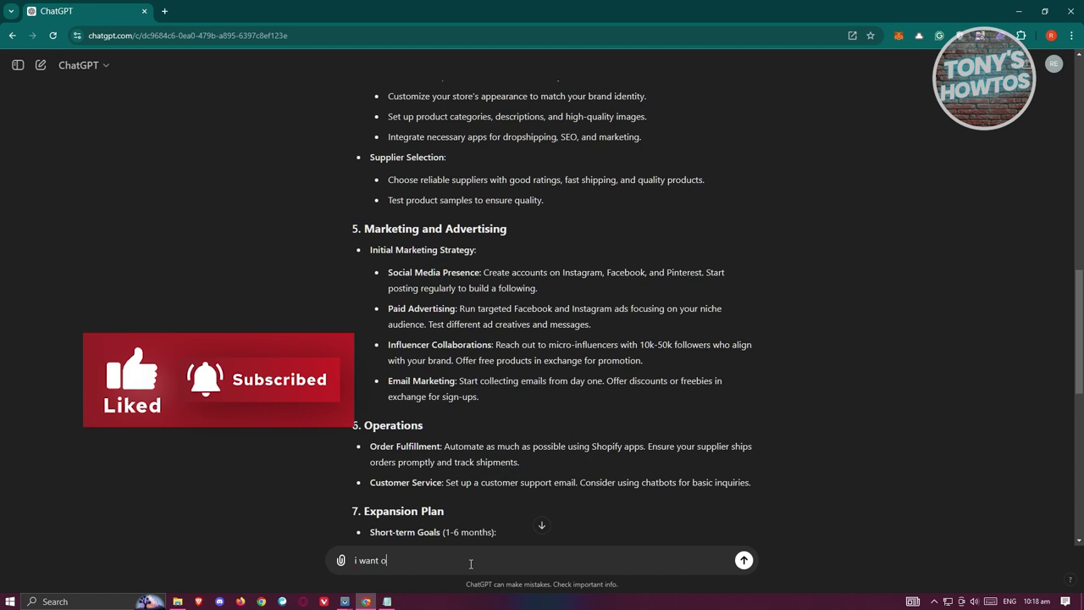
pyautogui.write(' focus sp')
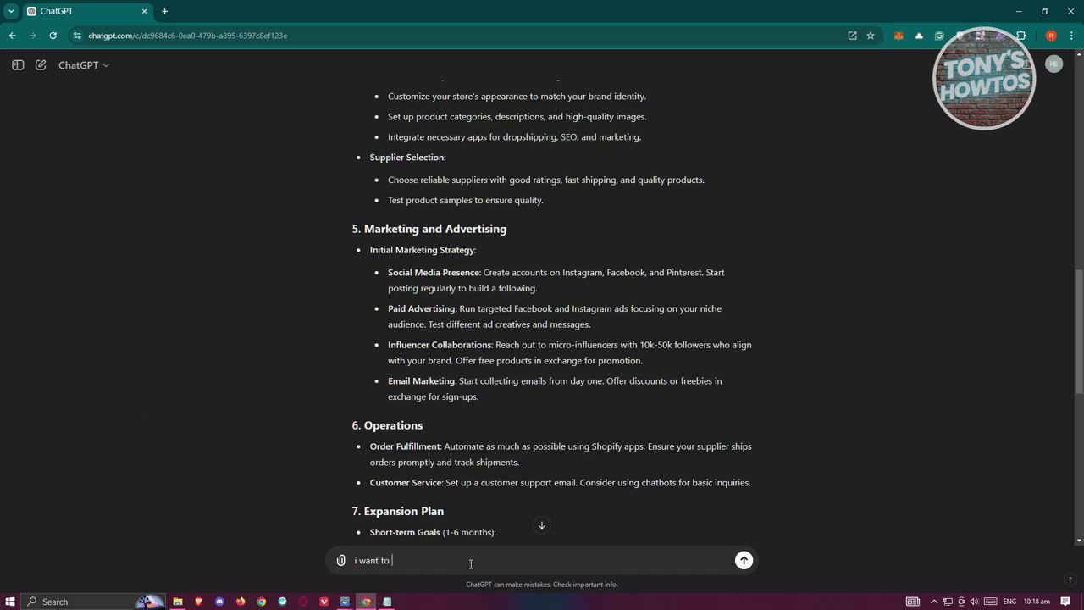
pyautogui.write('ecifically in asia first')
# Send the follow-up 'i want to focus specifically in asia first'
pyautogui.click(743, 560)
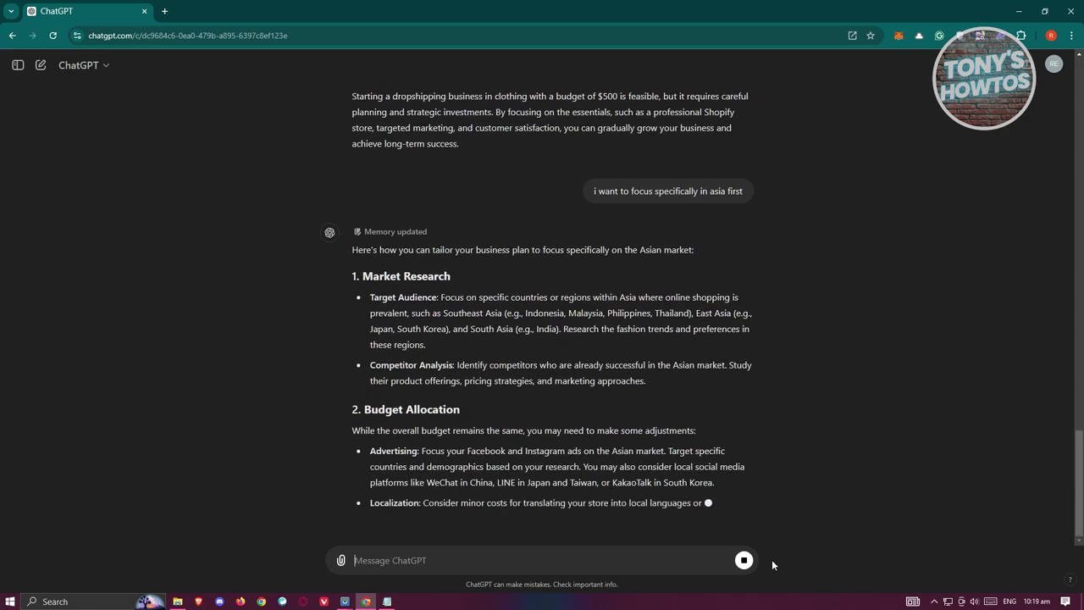
# Scroll up through the original plan, then back down to the streaming Asia-focused sections
pyautogui.scroll(1, 754, 261)
pyautogui.scroll(15, 755, 267)
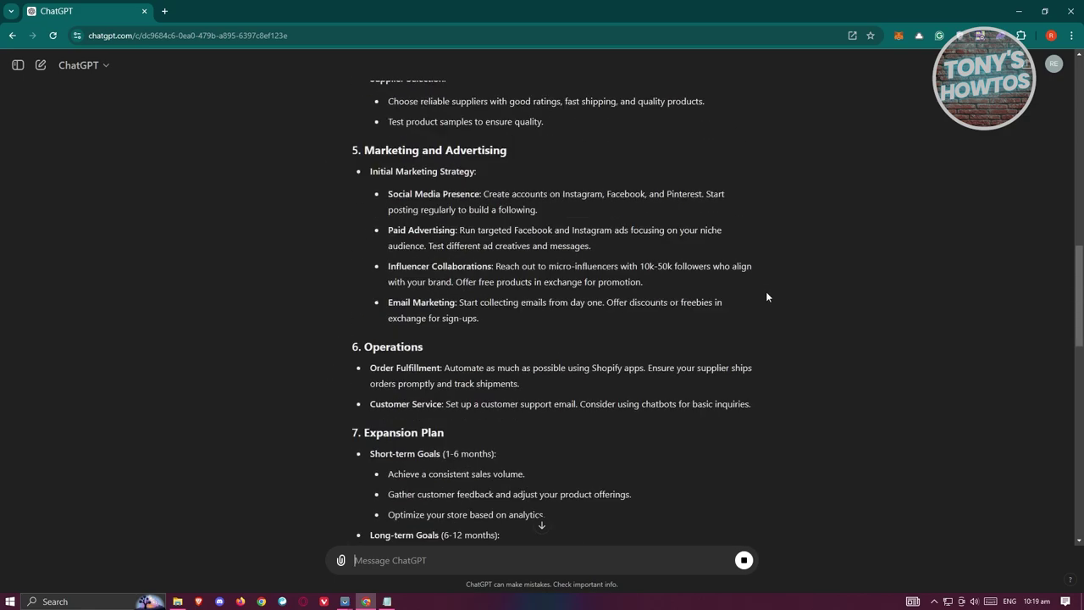
pyautogui.scroll(6, 771, 307)
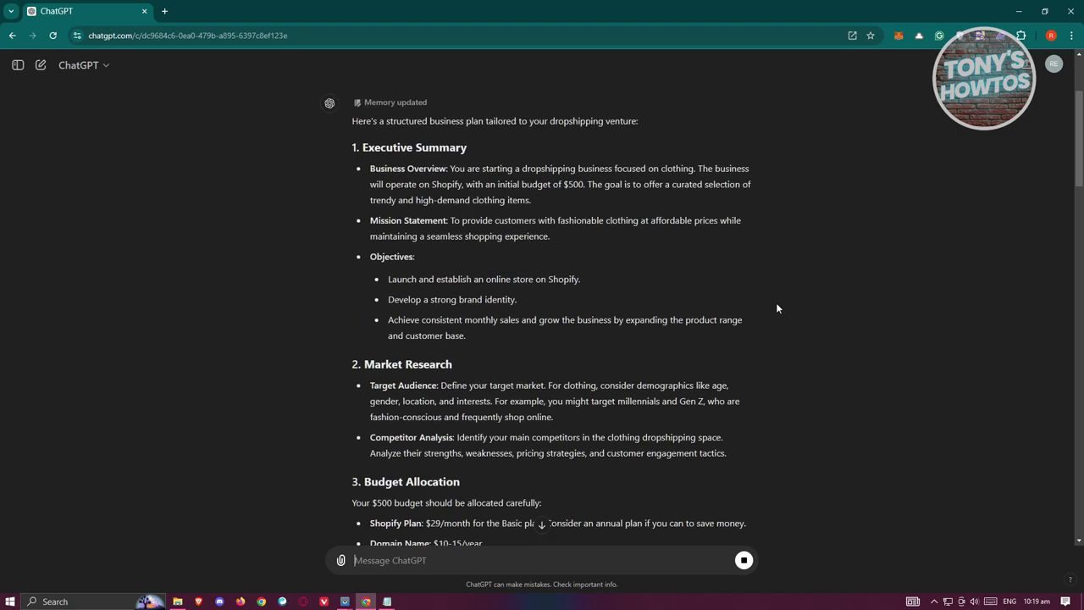
pyautogui.scroll(-3, 686, 376)
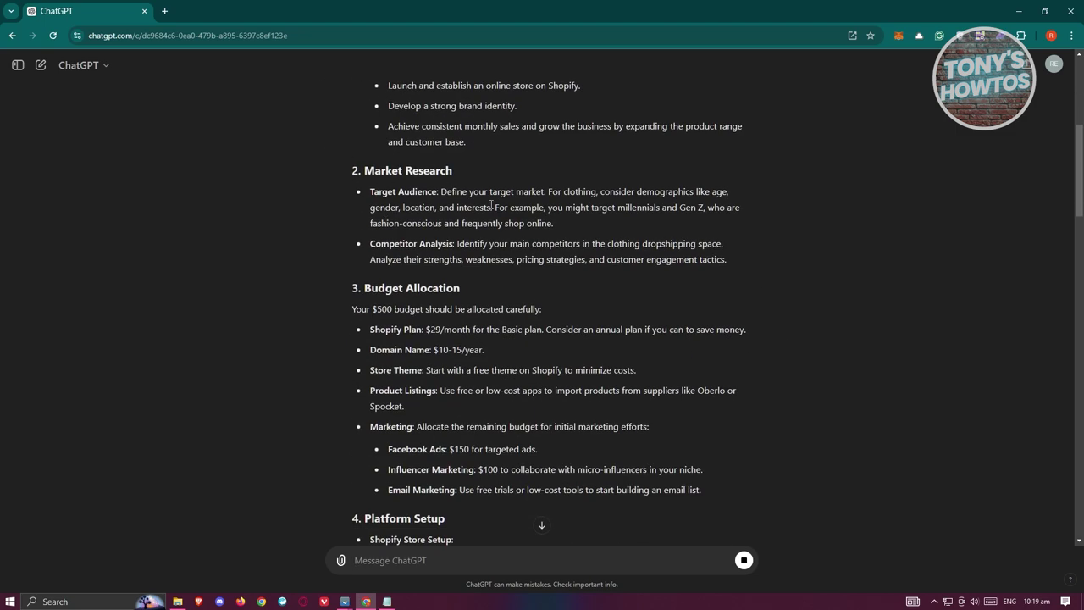
pyautogui.scroll(2, 366, 243)
pyautogui.moveTo(355, 123); pyautogui.dragTo(526, 314)
pyautogui.scroll(-5, 550, 317)
pyautogui.scroll(-20, 550, 317)
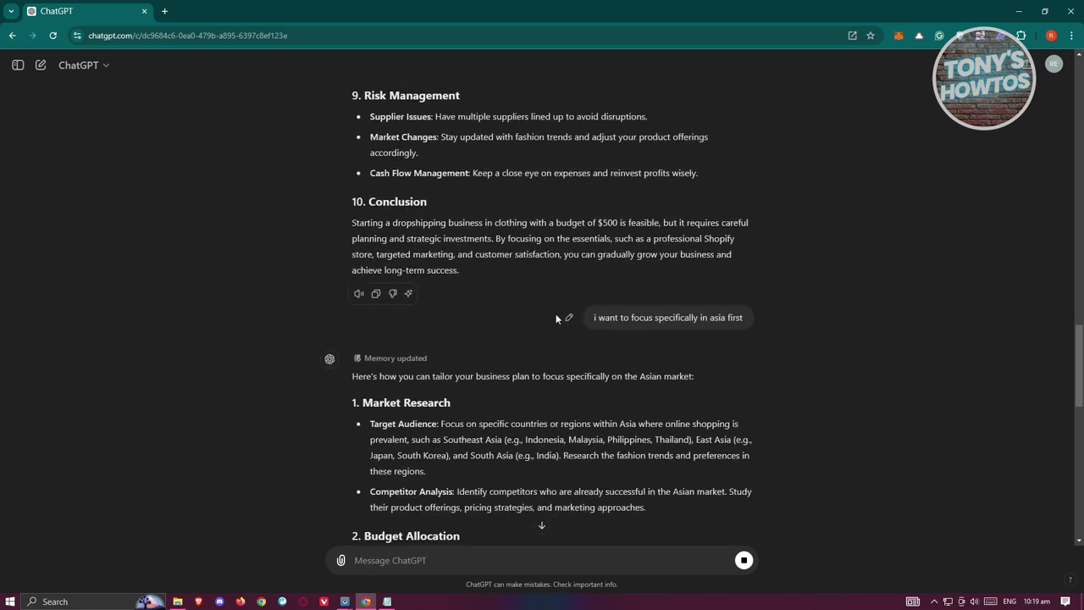
pyautogui.scroll(-6, 551, 318)
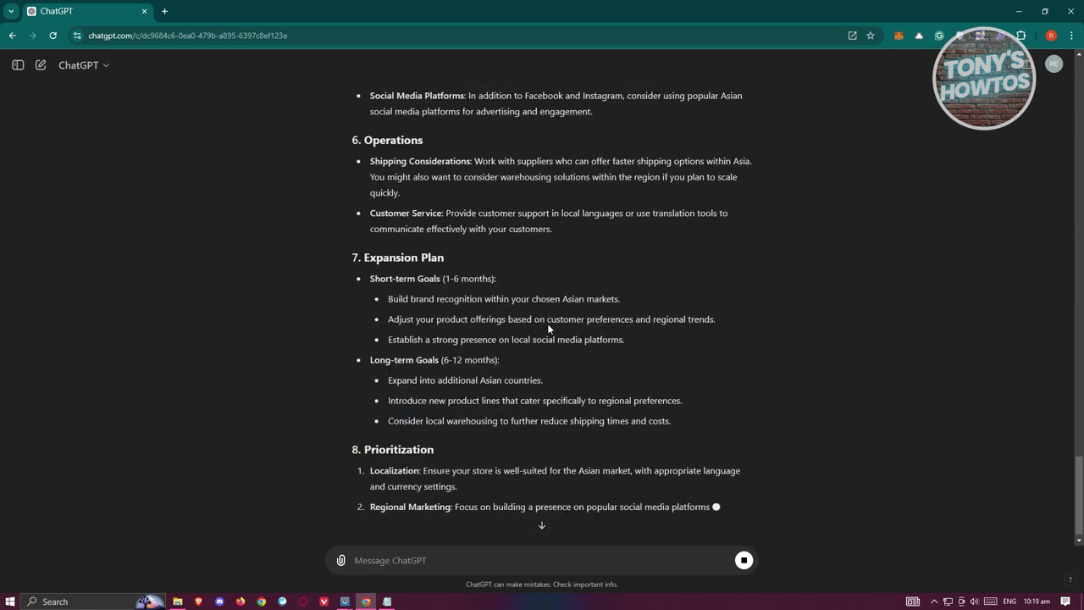